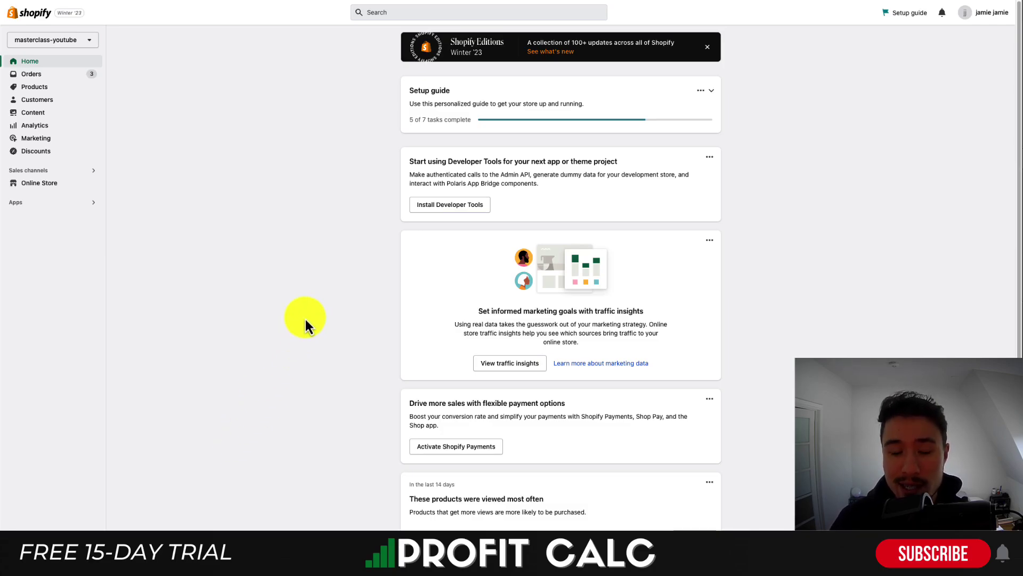
Step: Open the Product metafield definitions under Settings > Custom data and start adding a definition
click(91, 526)
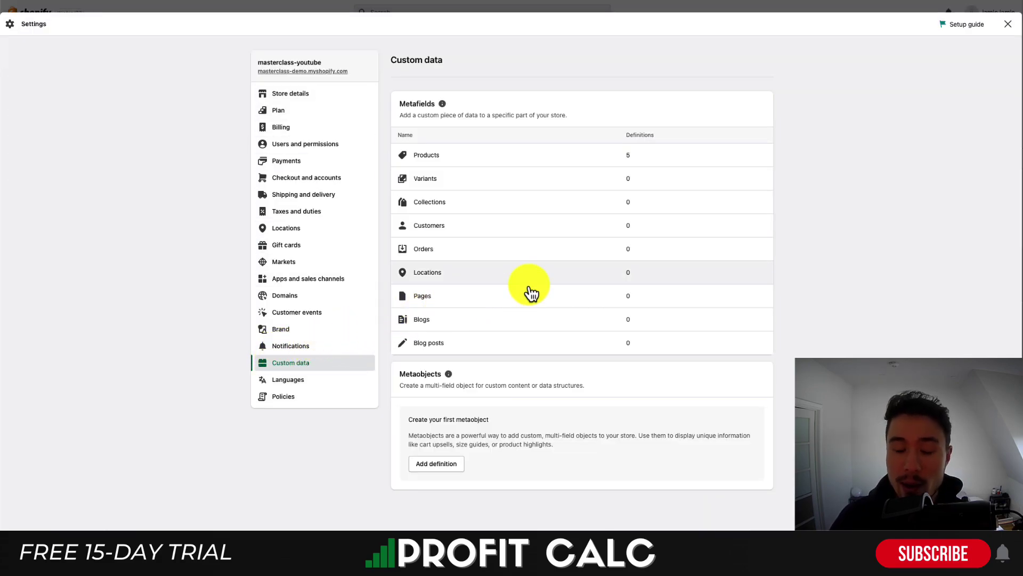
click(549, 159)
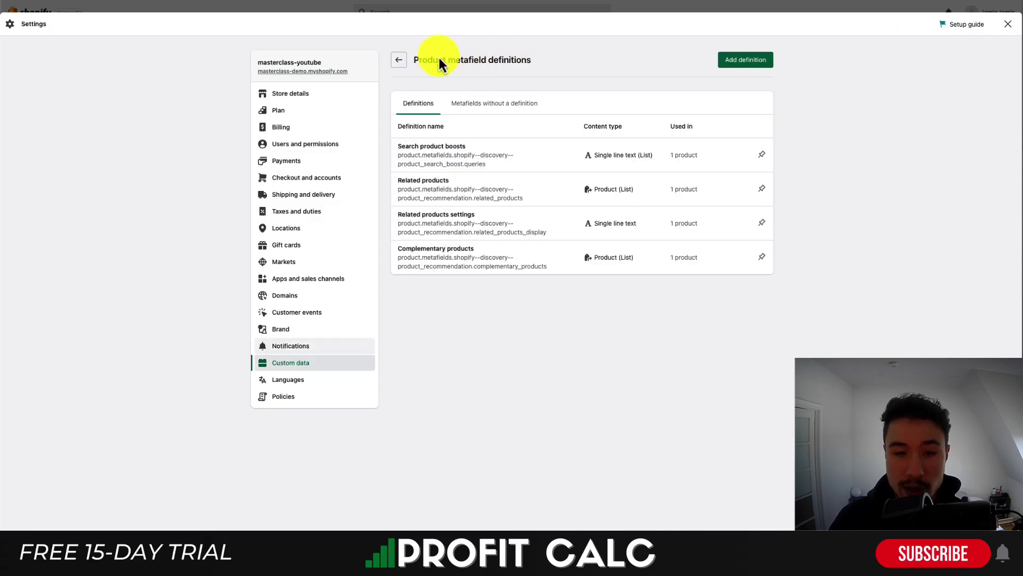
click(397, 65)
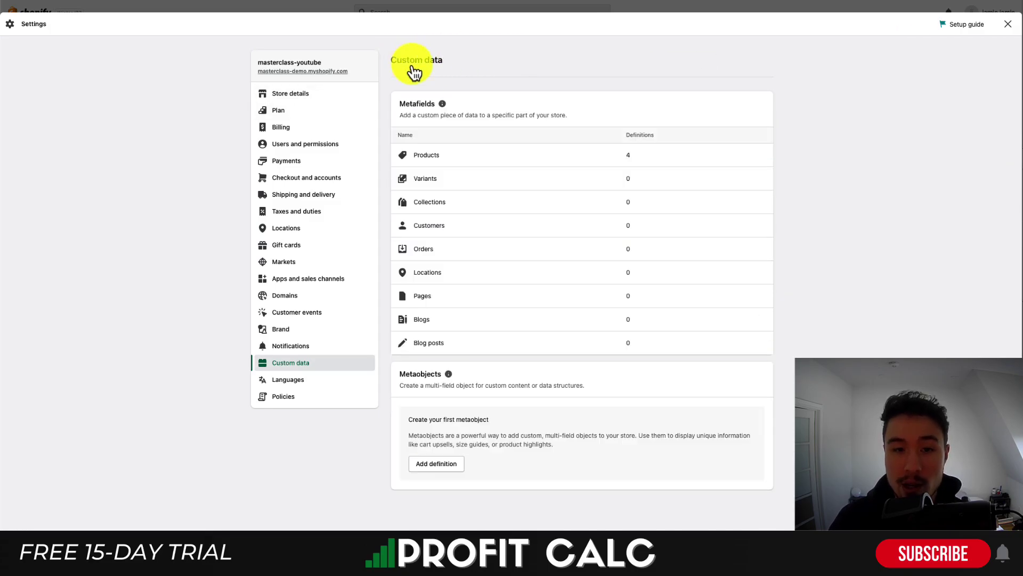
click(645, 161)
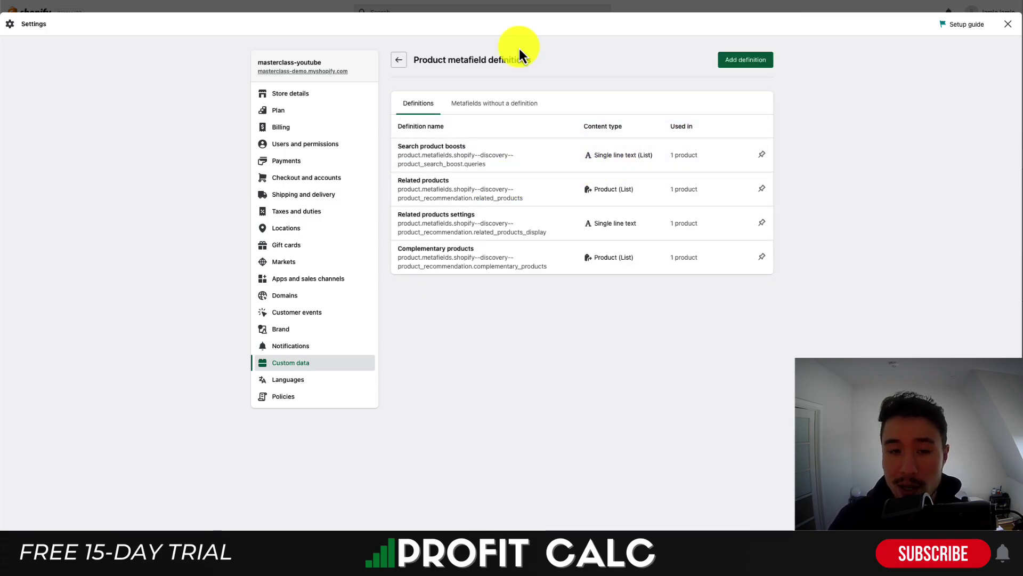
drag(419, 60, 562, 60)
click(746, 59)
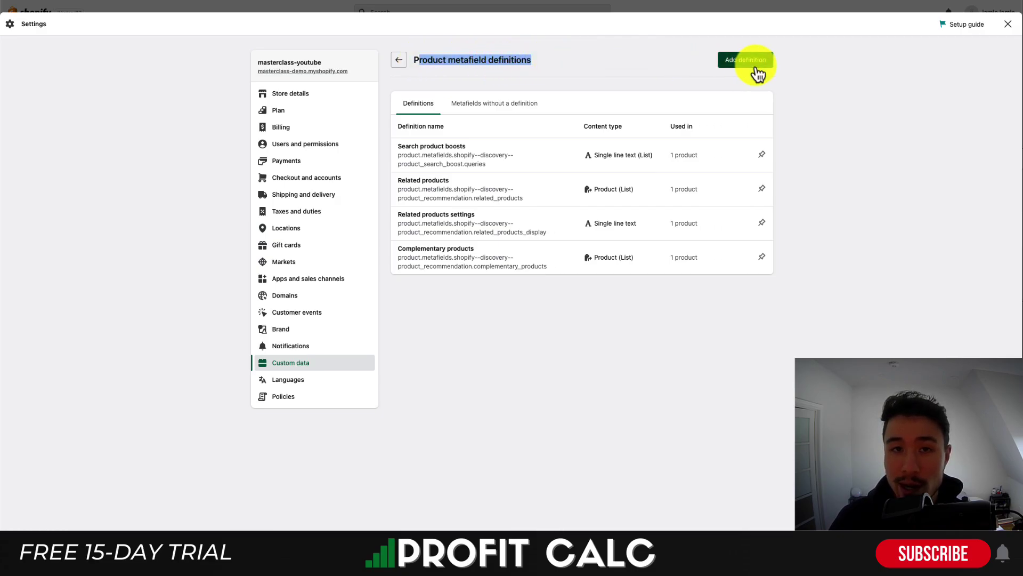
Step: Name the definition 'Hldeen Products' with key seo.hidden and description 'Hide products'
click(498, 119)
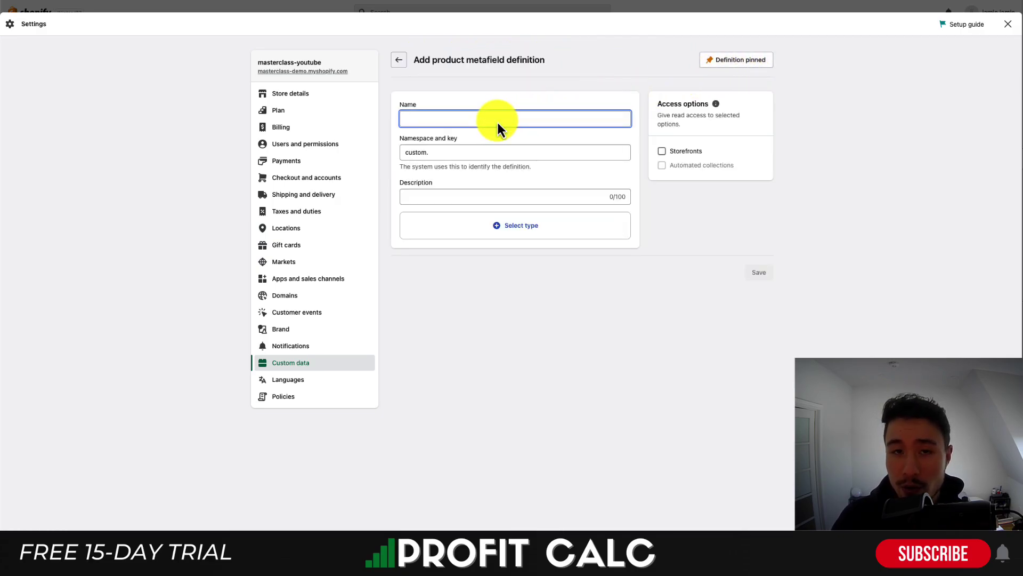
text(Hldee)
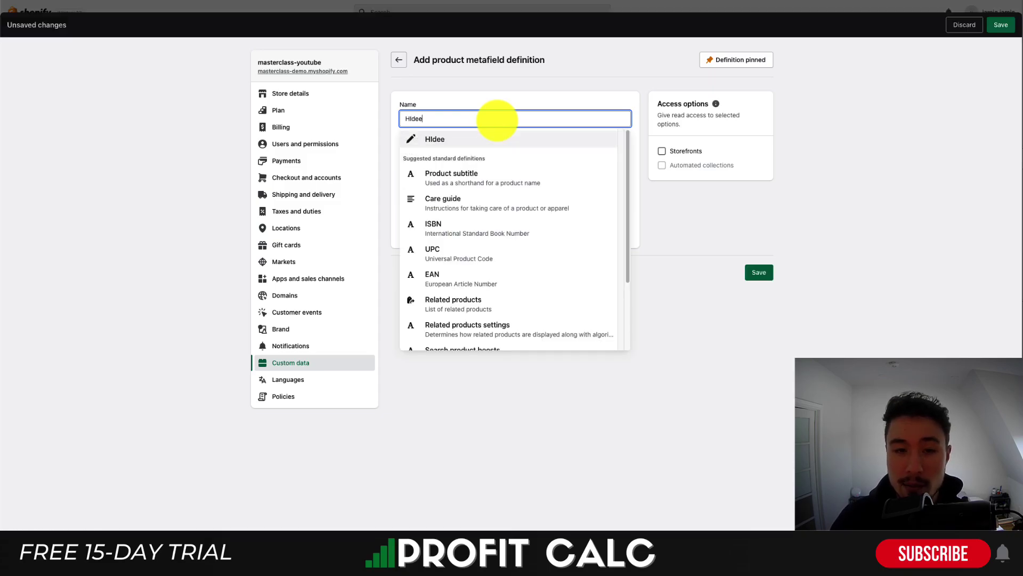
text(n Products)
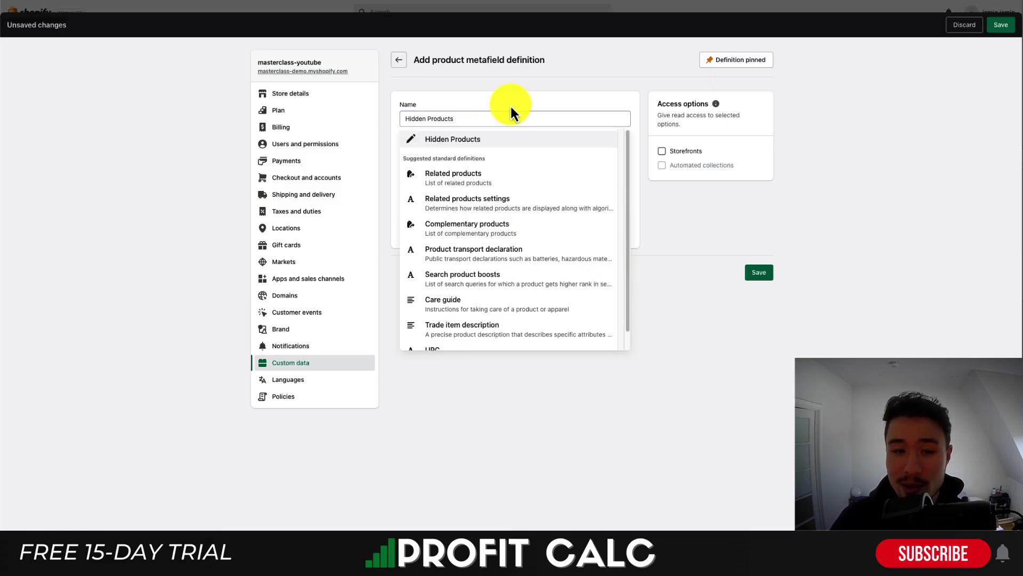
click(675, 338)
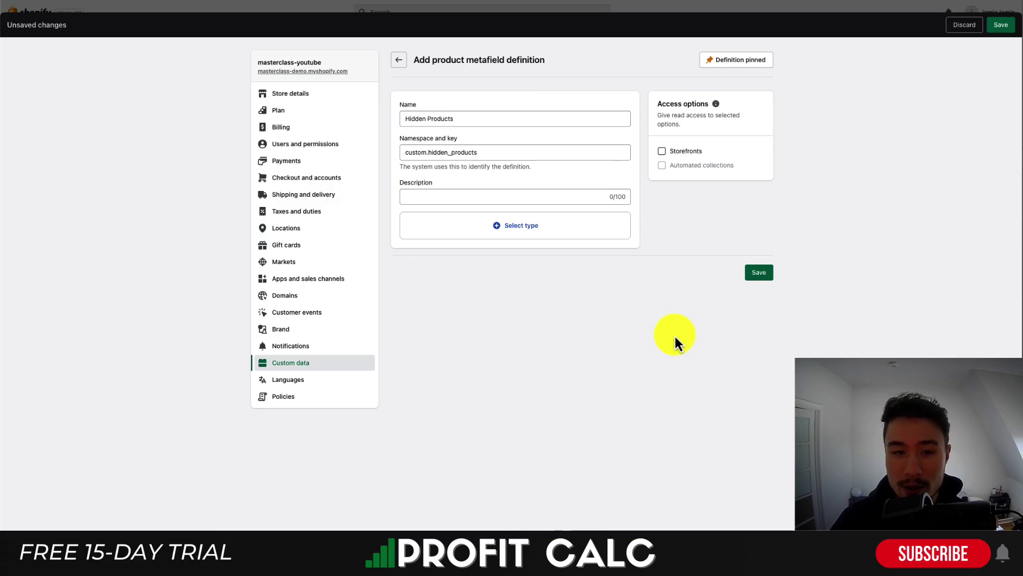
click(386, 151)
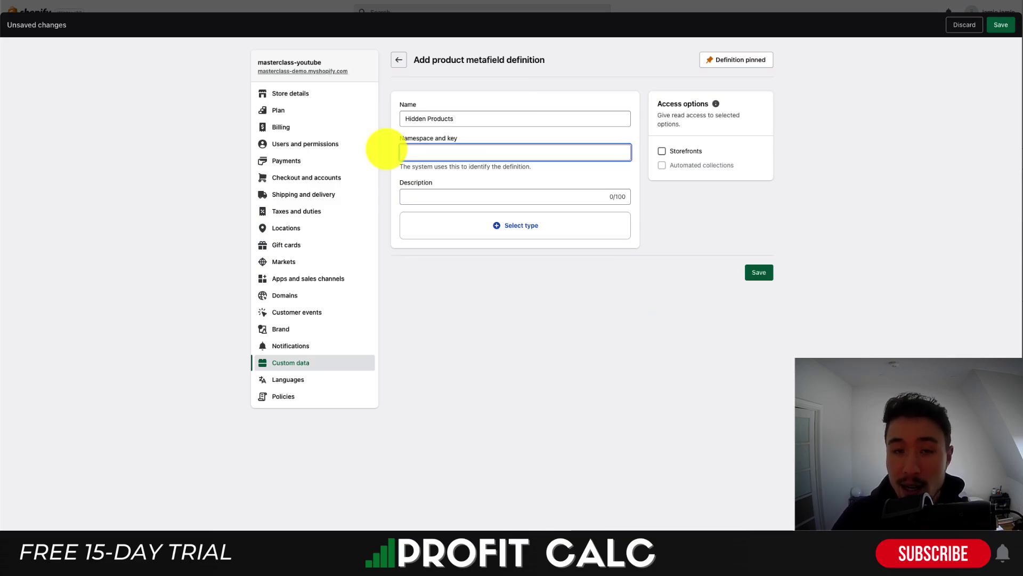
text(se)
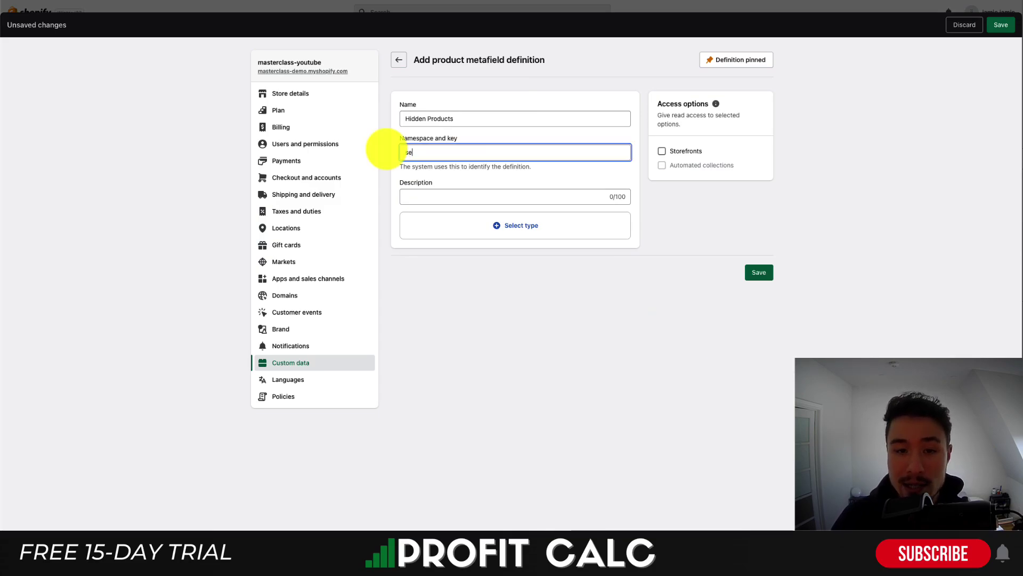
text(o.hidden)
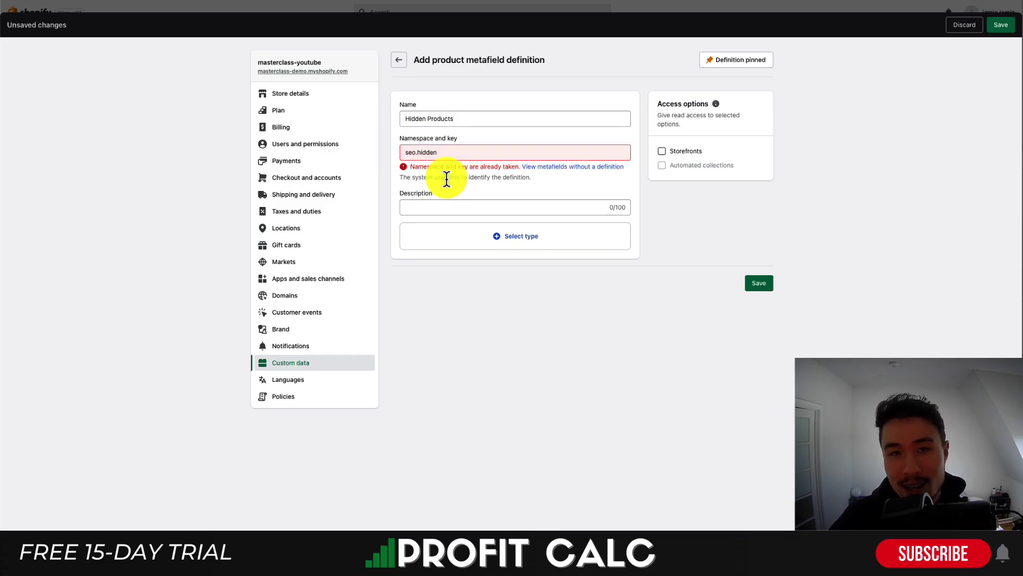
drag(441, 153, 388, 152)
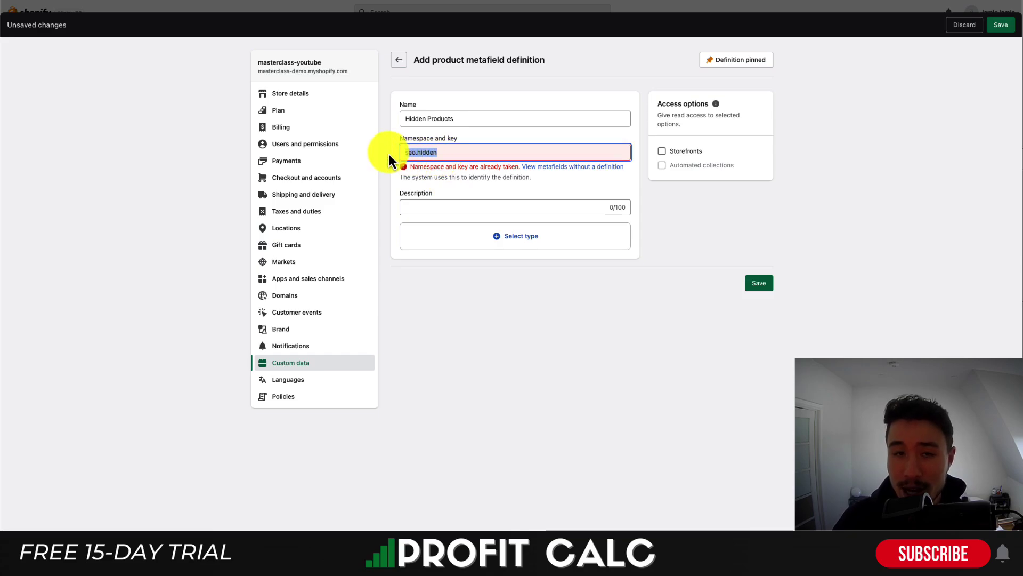
click(442, 206)
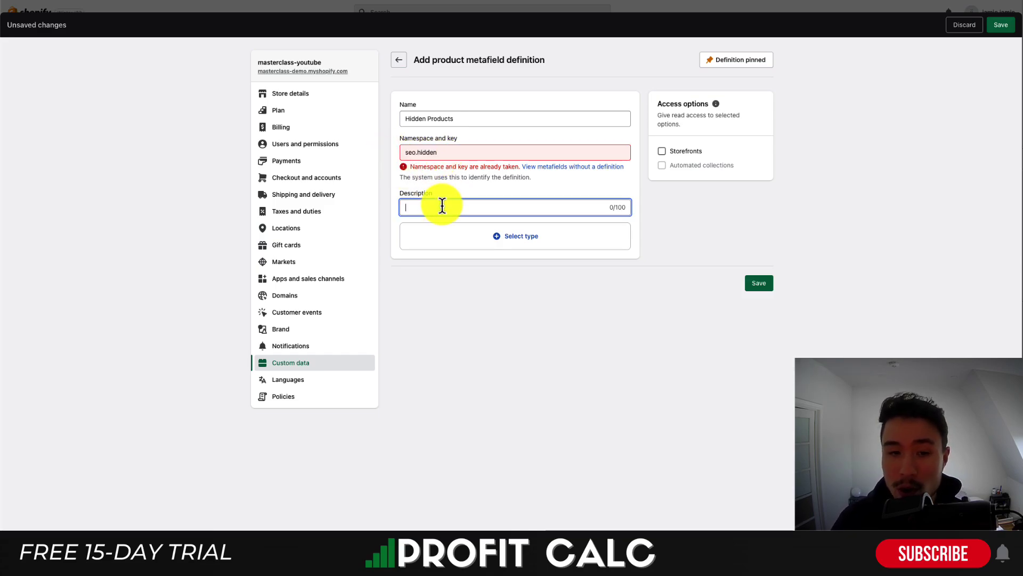
text(Hide products)
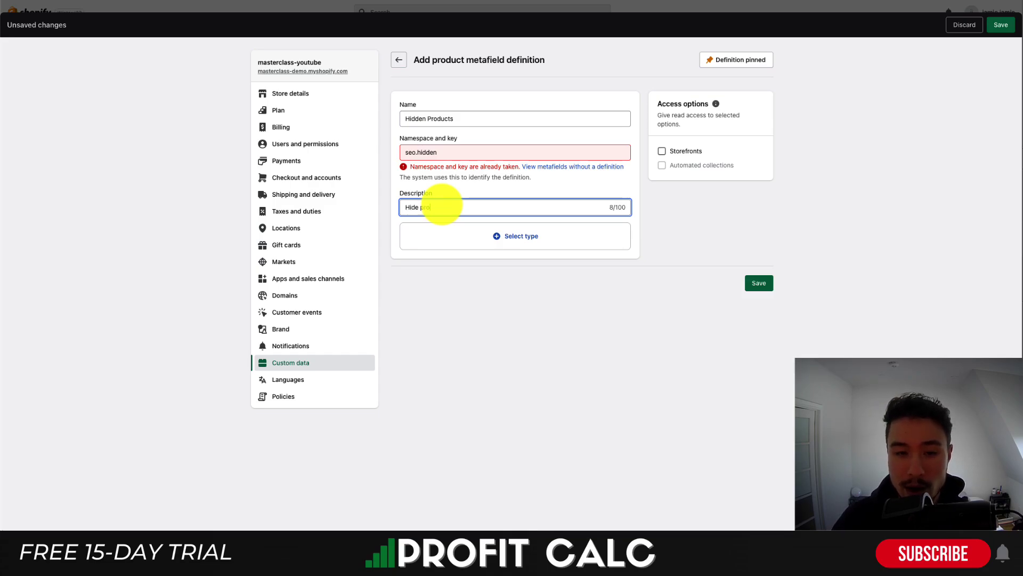
Step: Make the metafield an integer with minimum and maximum allowed value both 1
click(504, 239)
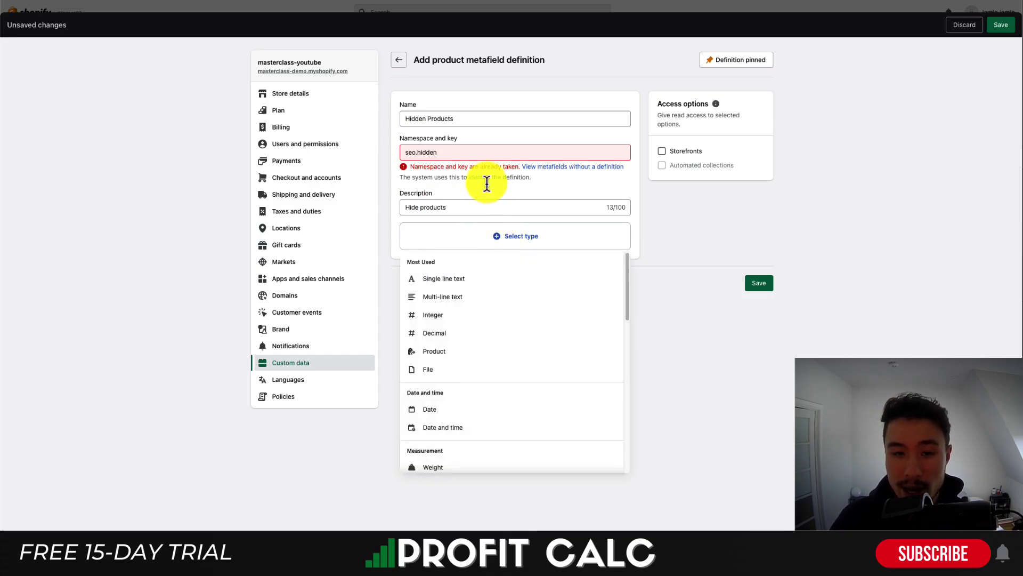
click(433, 315)
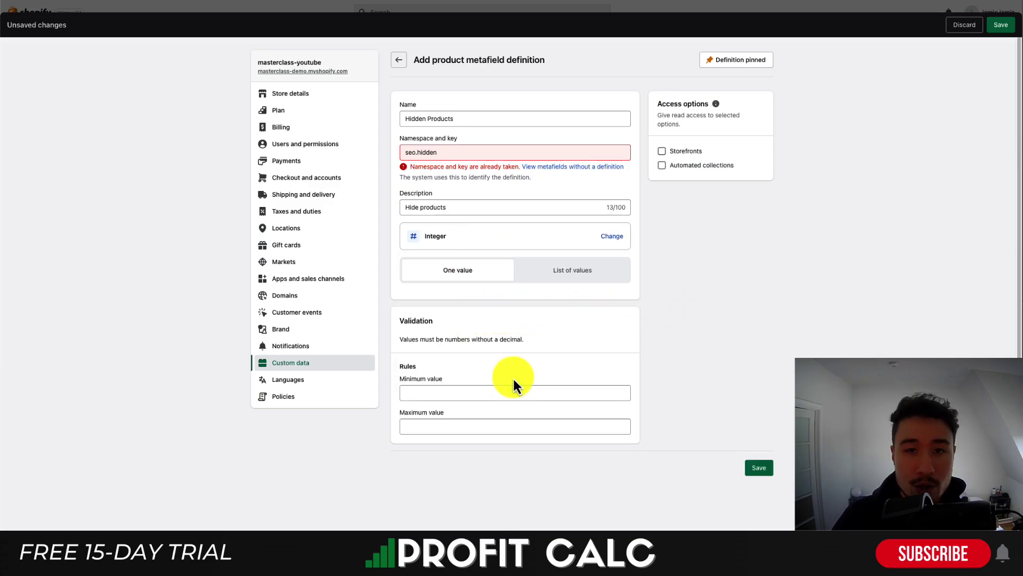
click(449, 393)
text(1)
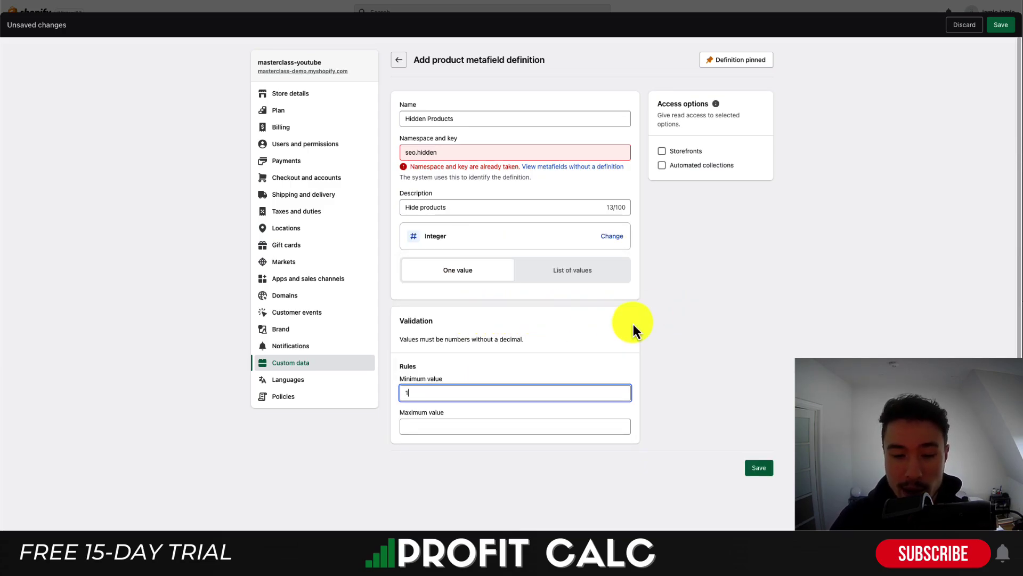
click(430, 426)
text(1)
click(747, 373)
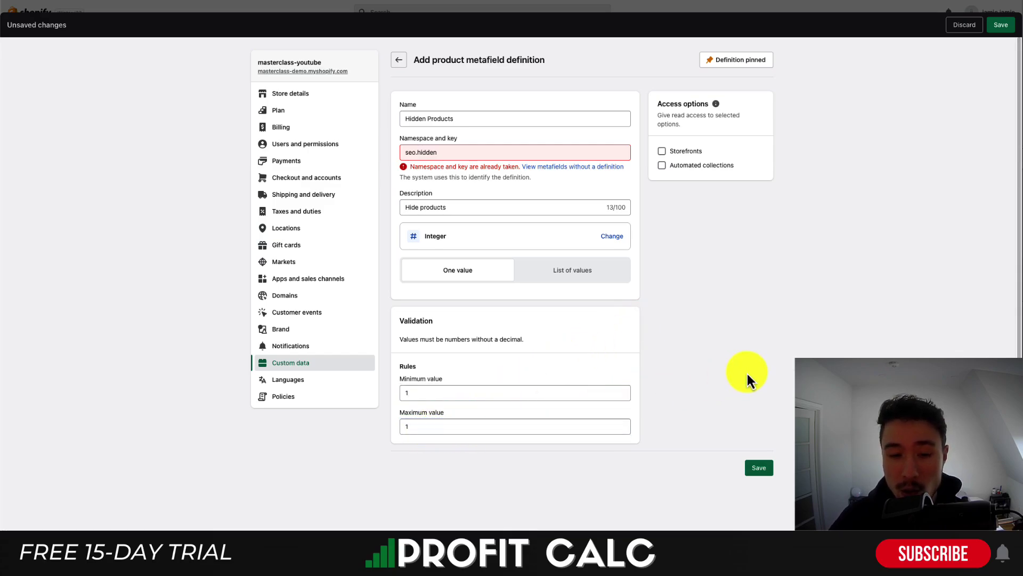
drag(399, 320, 441, 323)
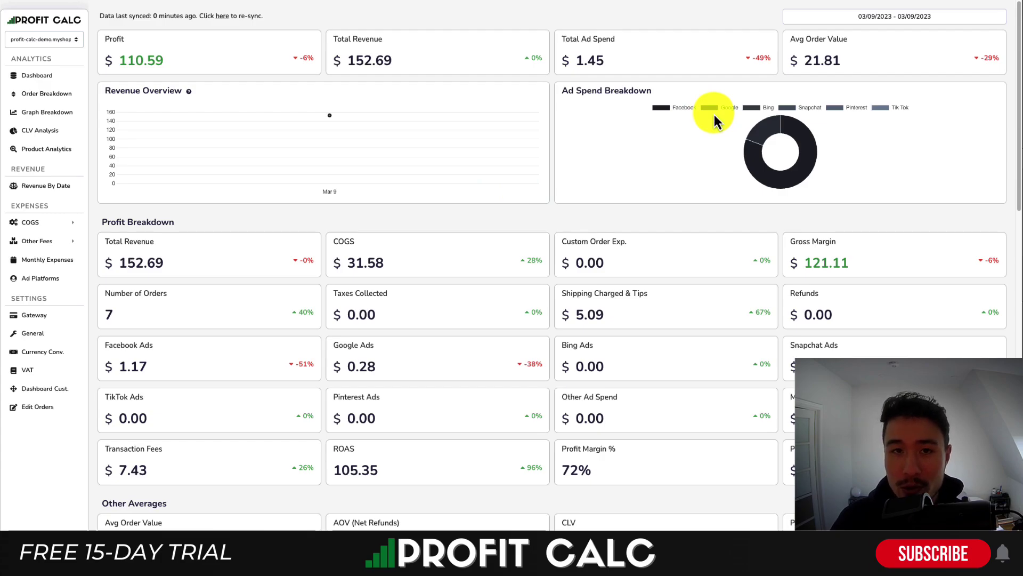
Step: Set the Profit Calc dashboard's date range to the Last 7 Days preset
click(942, 16)
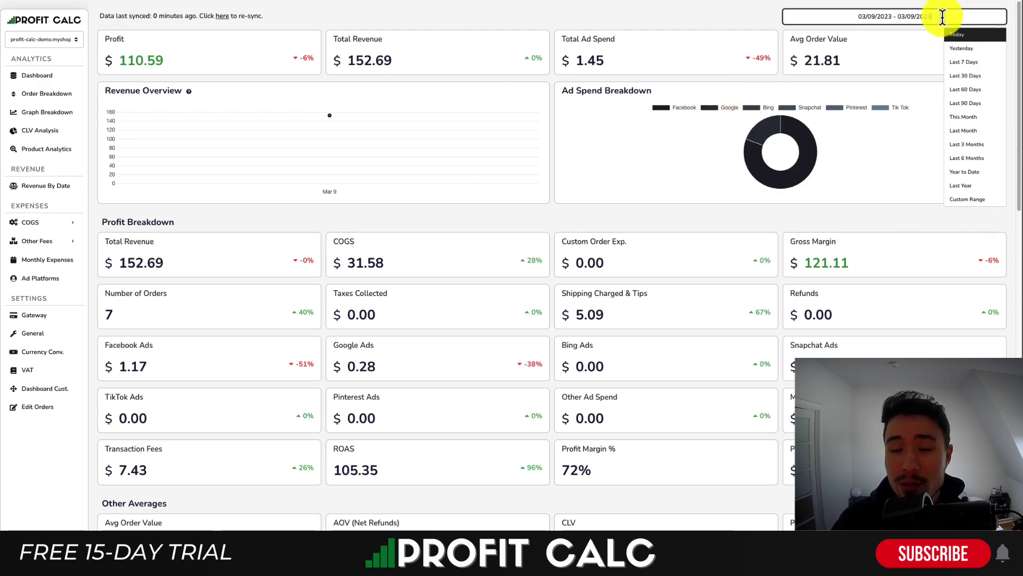
click(963, 62)
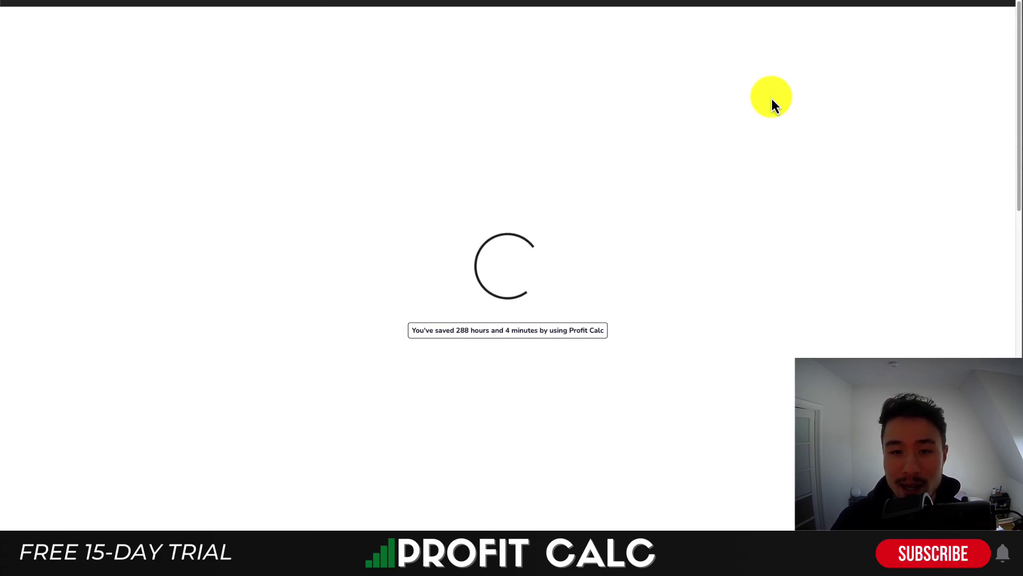
mouse_move(1019, 141)
mouse_down()
mouse_move(1019, 381)
mouse_move(1019, 157)
mouse_up()
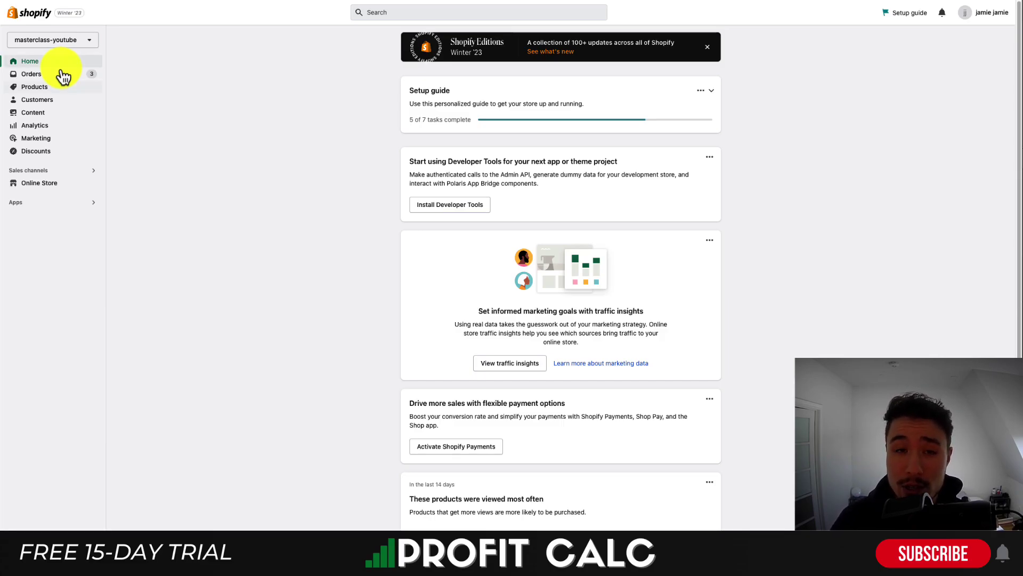
Step: Open Hot Melt Glue Gun from Products and show all of its metafields
click(56, 88)
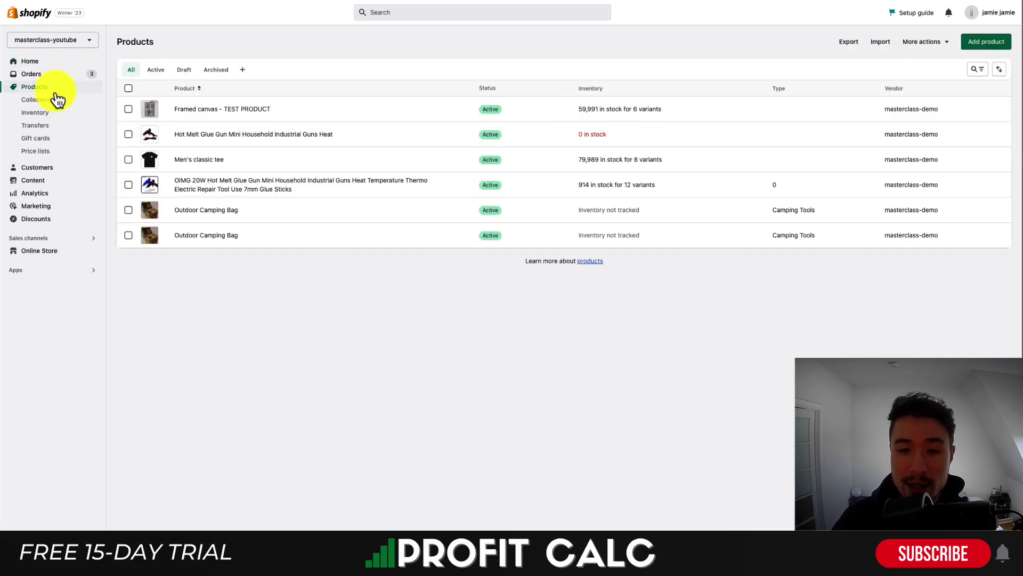
click(197, 138)
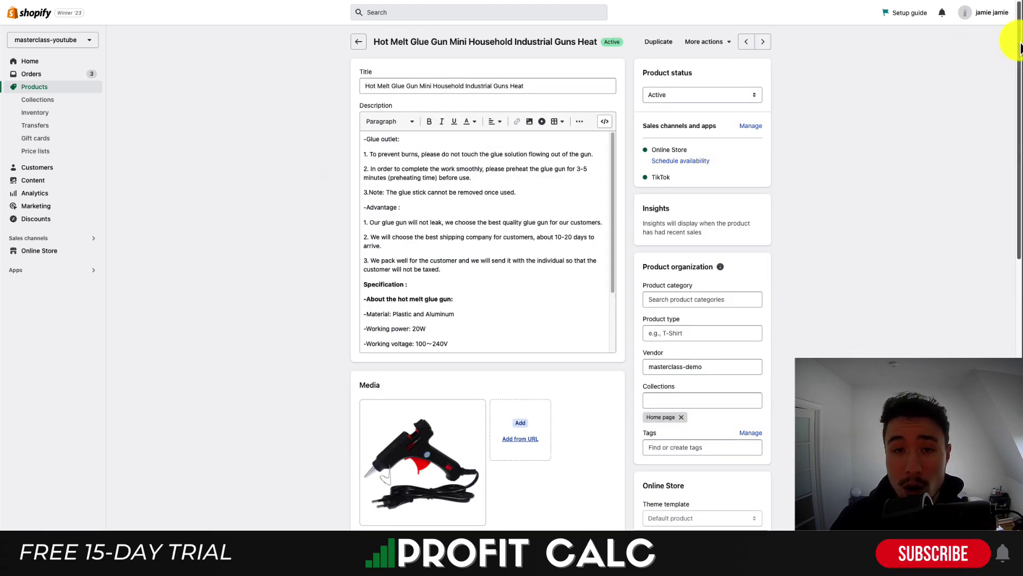
drag(1020, 48, 1020, 341)
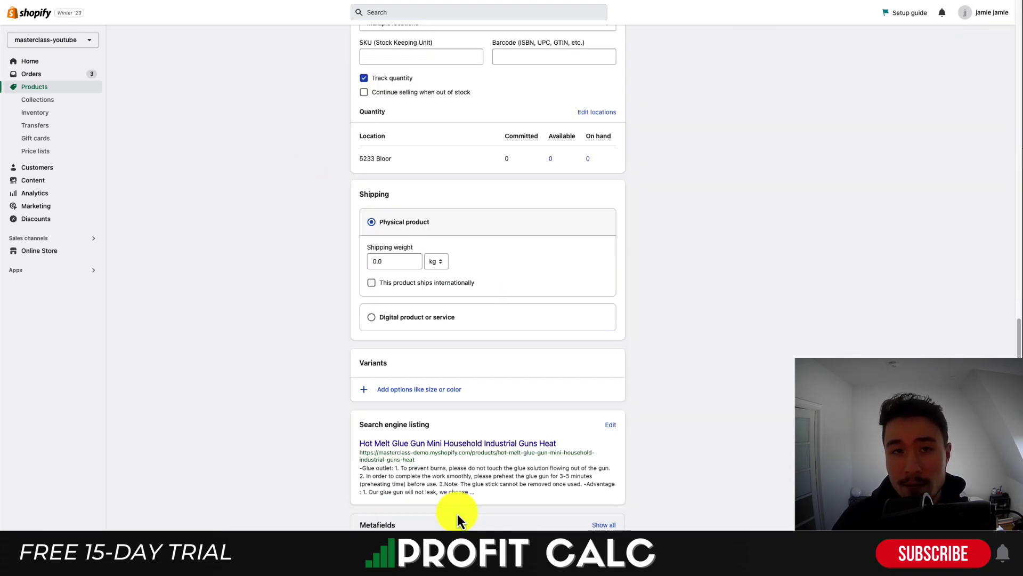
double_click(384, 524)
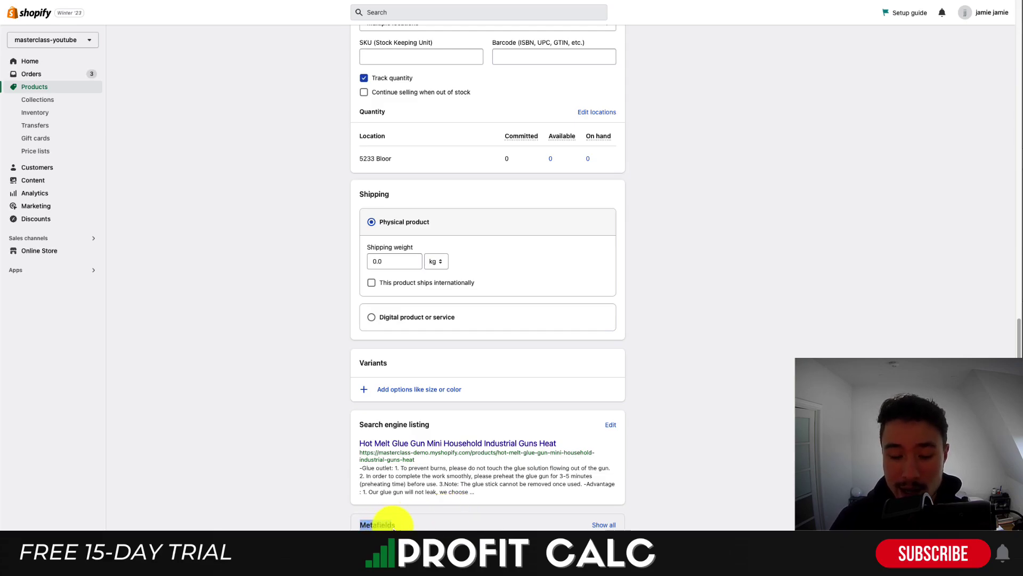
click(607, 526)
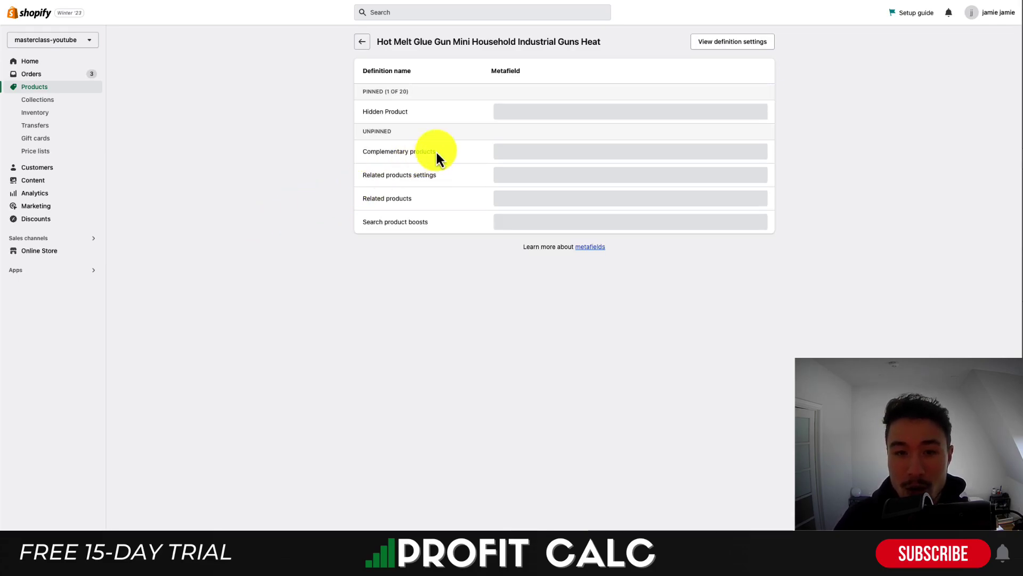
Step: Enter 1 in Hot Melt Glue Gun's Hidden Product metafield, save, and go back to Products
click(517, 113)
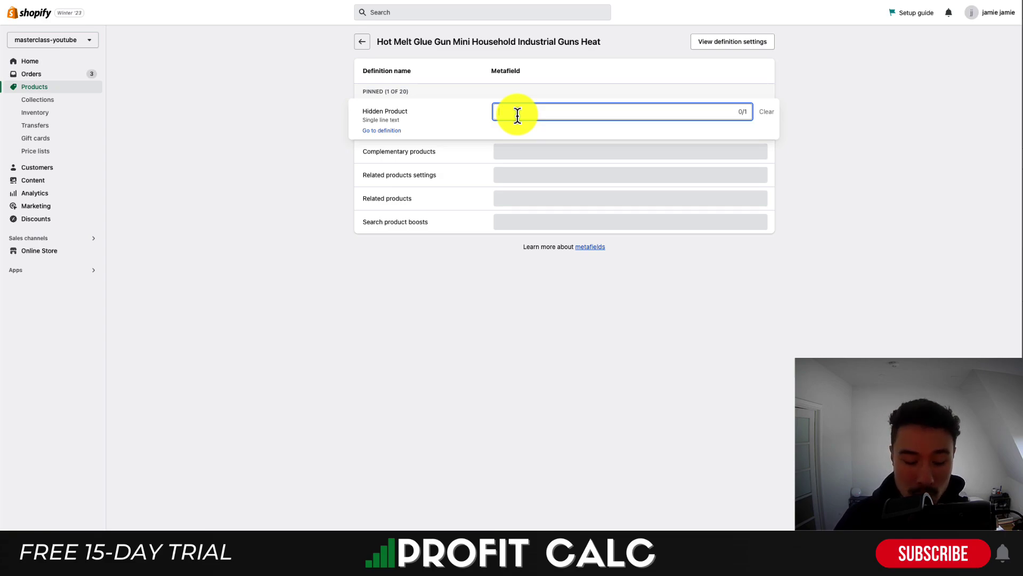
text(1)
click(539, 326)
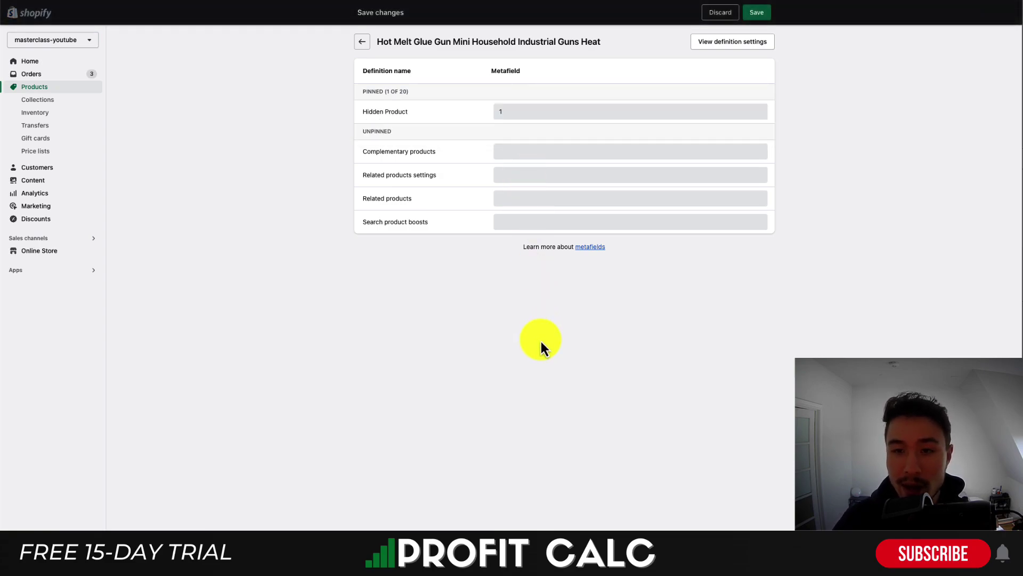
click(770, 15)
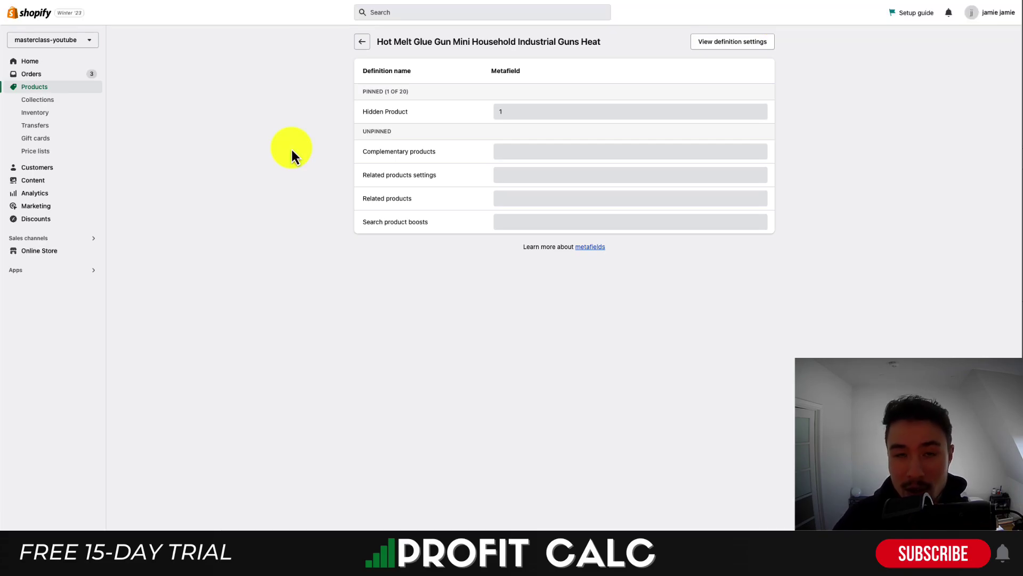
key(alt+Left)
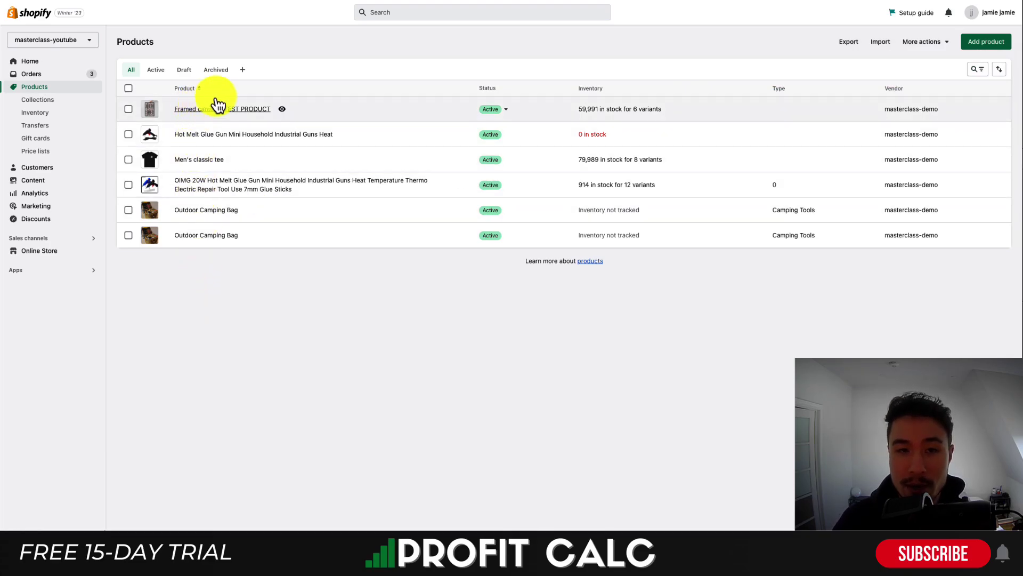
Step: Open the Framed canvas - TEST PRODUCT and search the storefront for 'framed' canvas
click(193, 112)
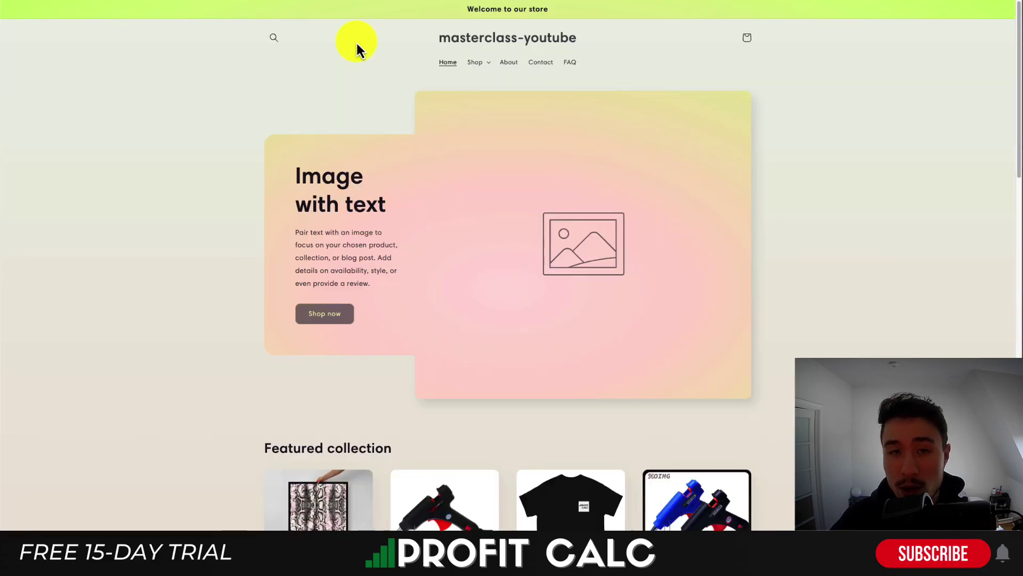
click(272, 37)
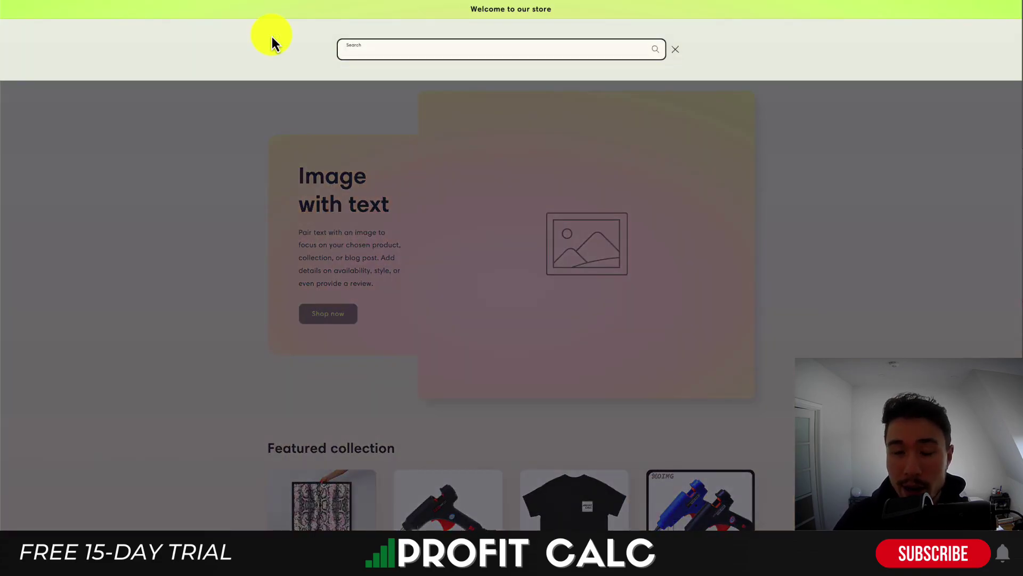
text(framed)
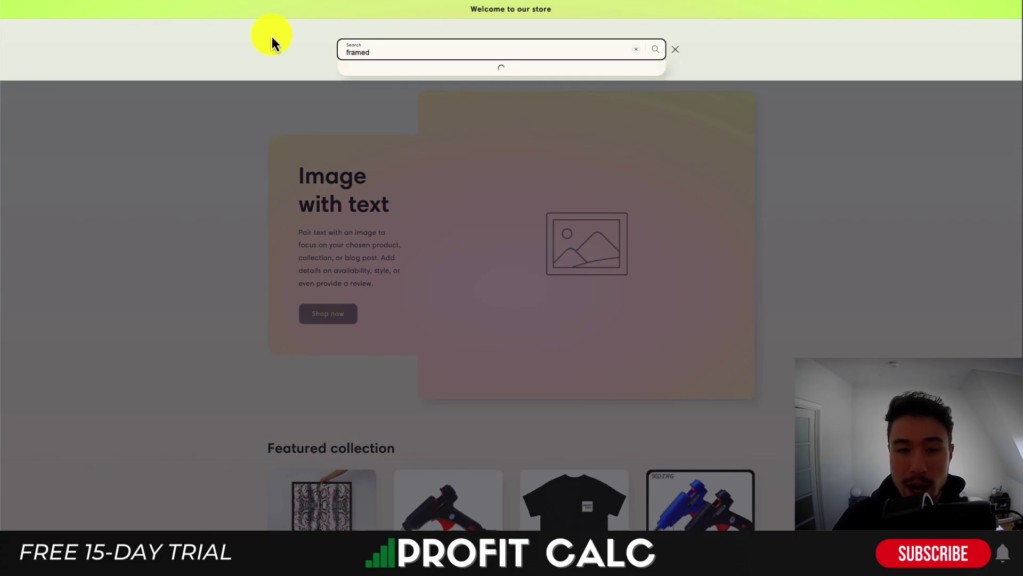
click(381, 94)
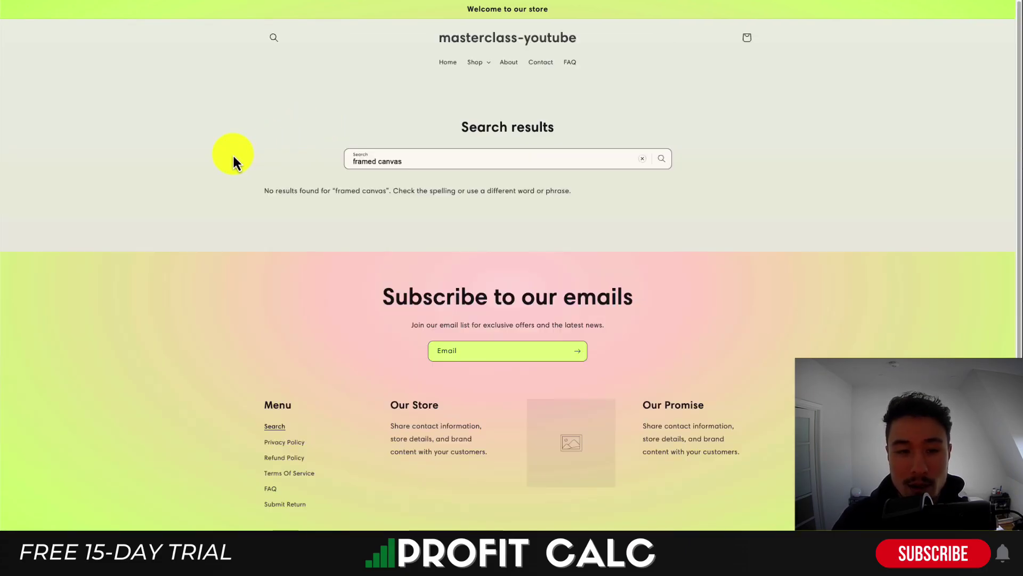